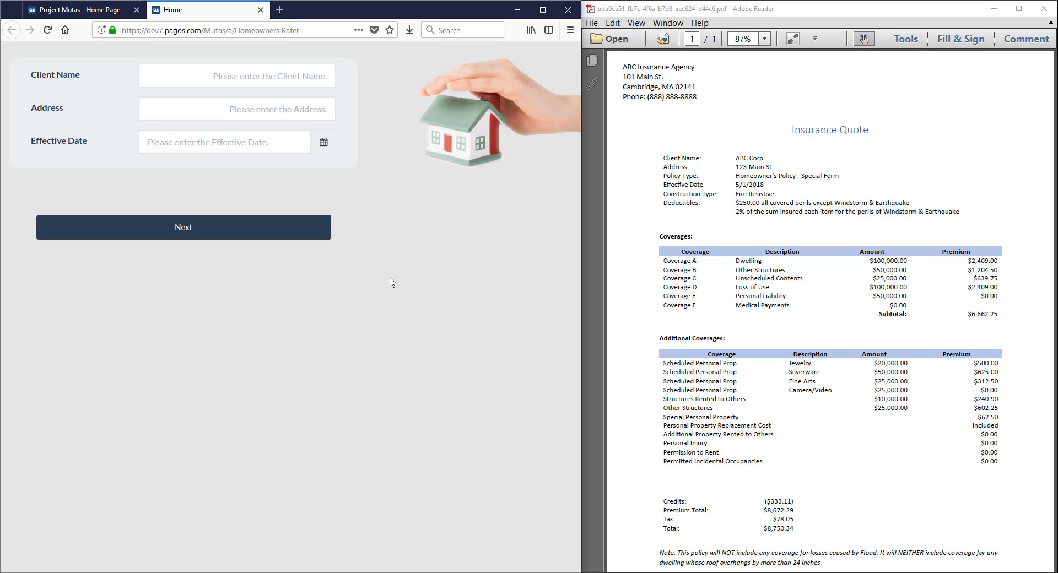
Create a new print process named Proposal in the application designer
left_click(100, 14)
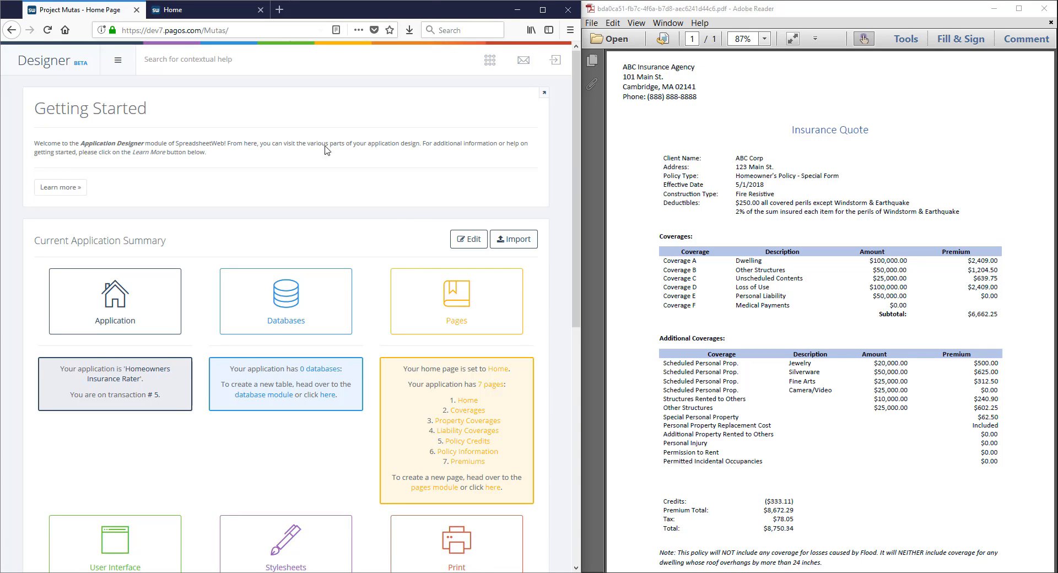
scroll(413, 220, "down", 3)
left_click(427, 352)
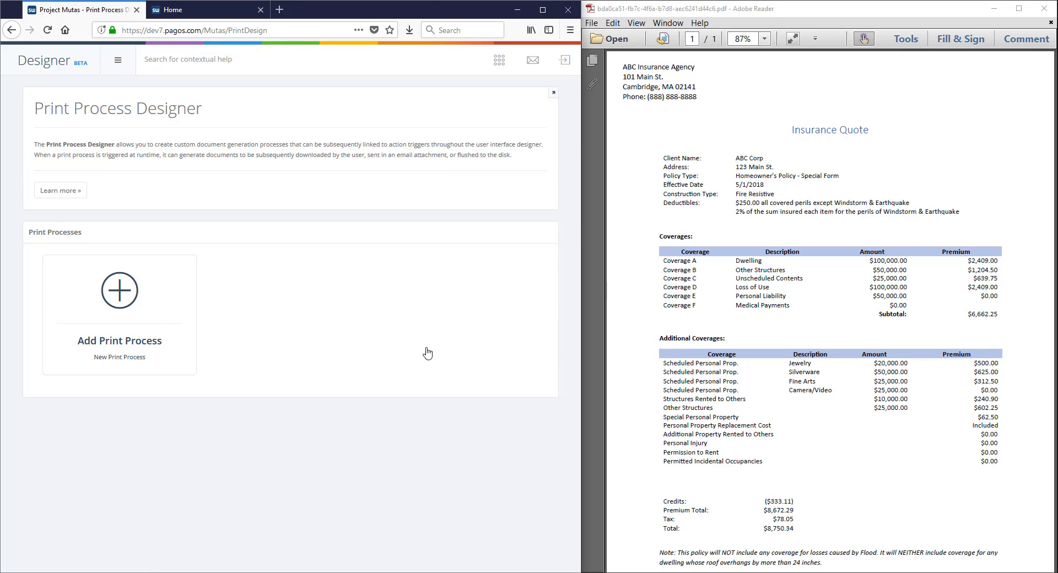
left_click(114, 303)
left_click(234, 251)
type("Proposal")
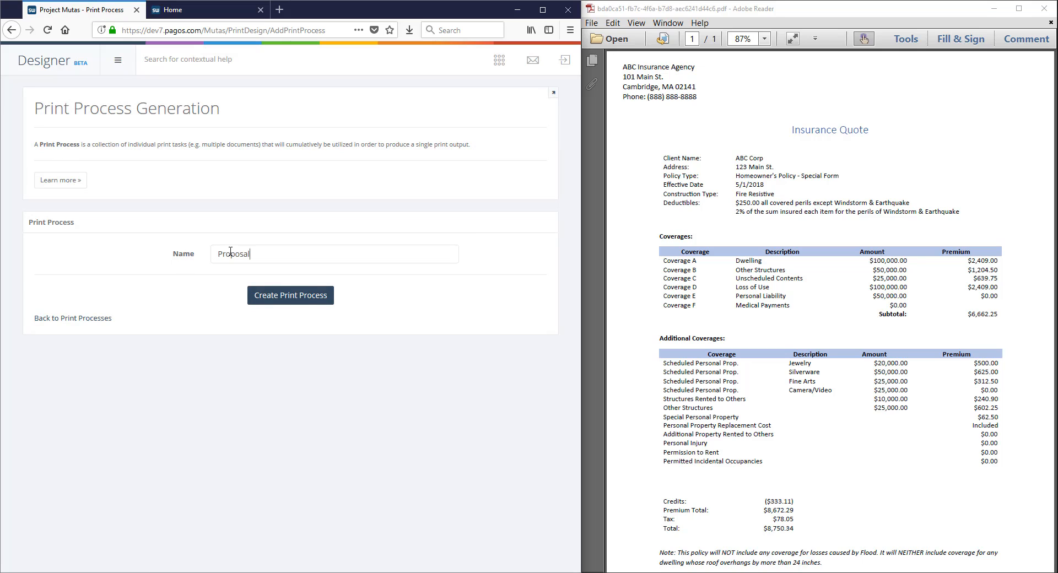
left_click(287, 301)
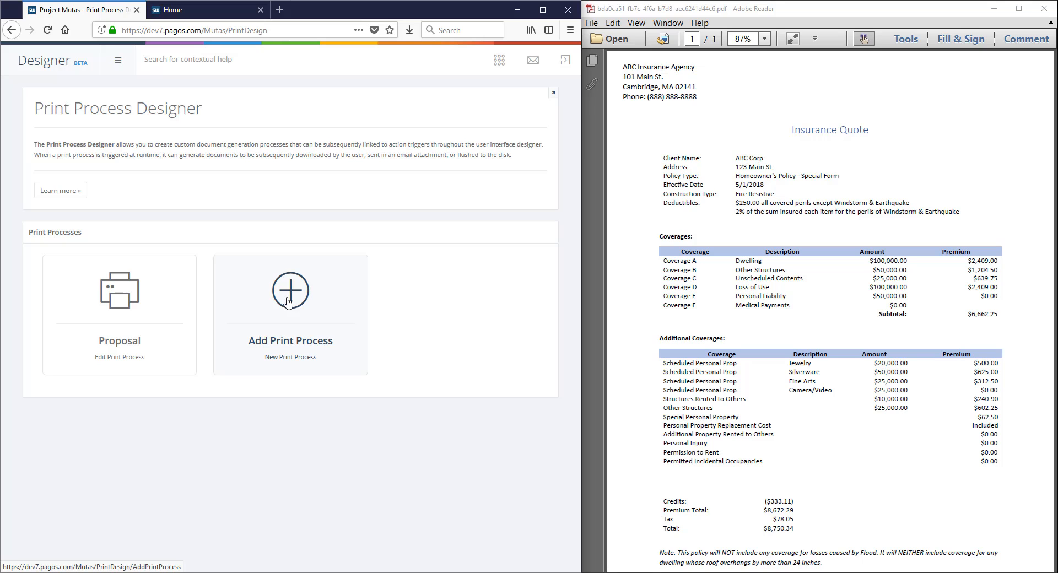
Switch to Word to examine the placeholder fields in Homeowners Quote.docx, including the client name placeholder, and return to the designer
left_click(347, 572)
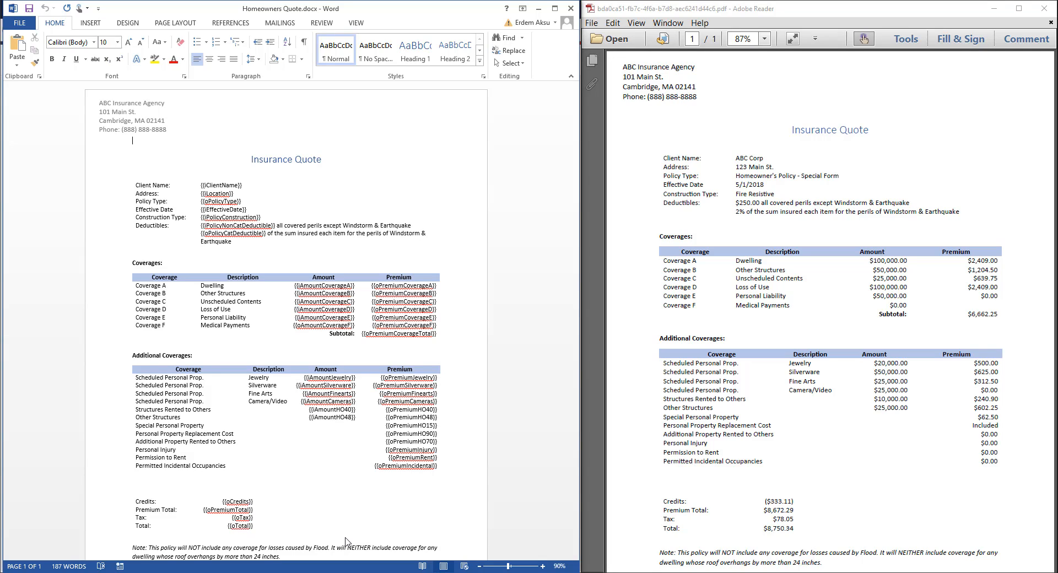
mouse_move(198, 178)
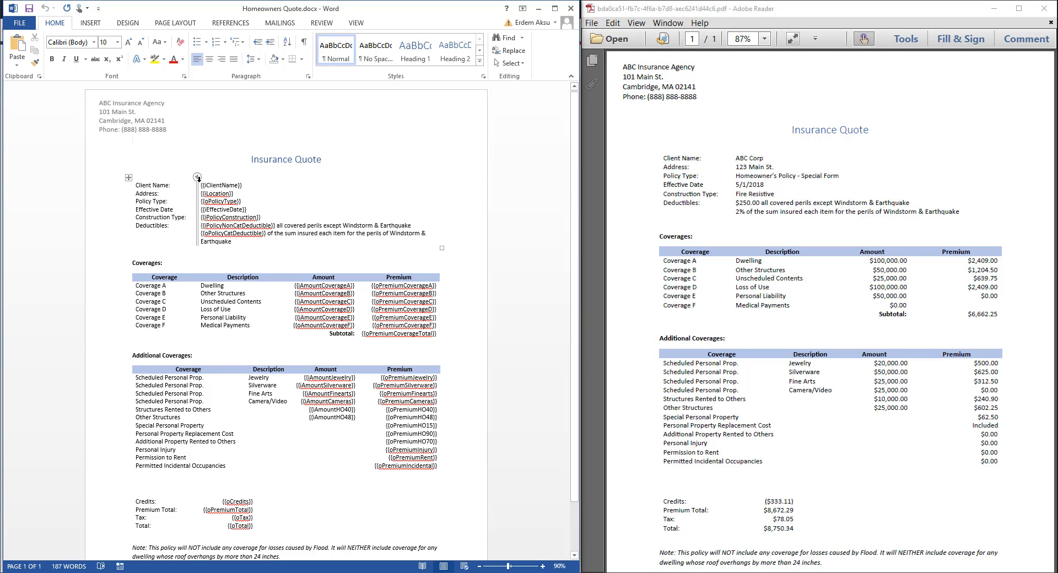
left_click_drag(201, 185, 243, 187)
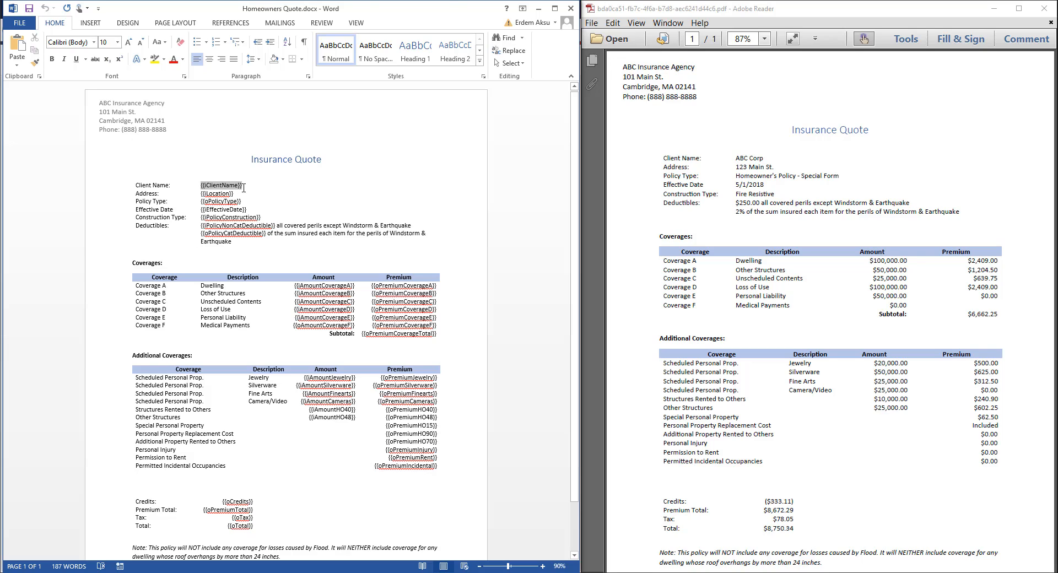
left_click(246, 188)
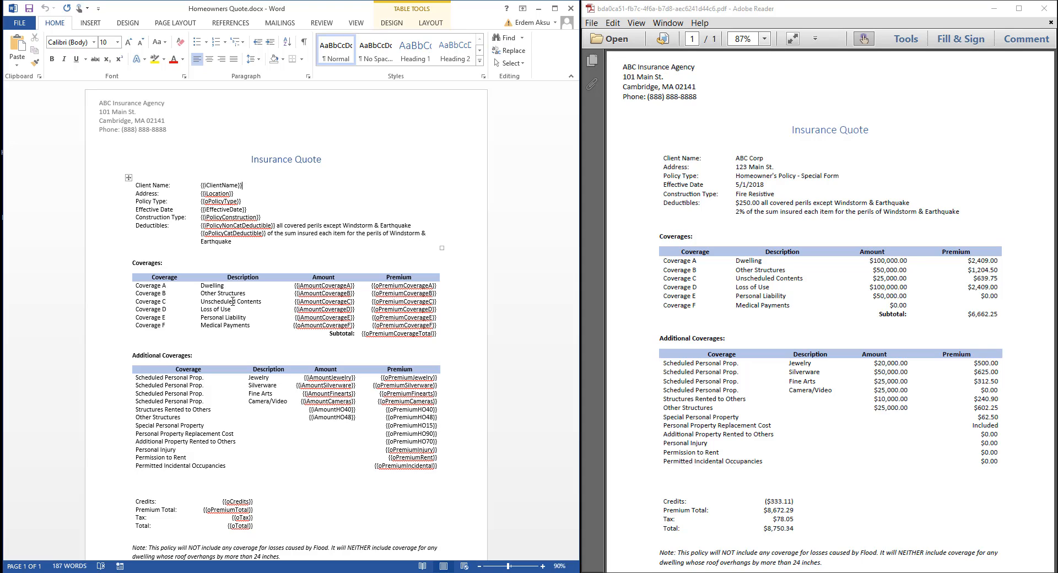
key("alt+Tab")
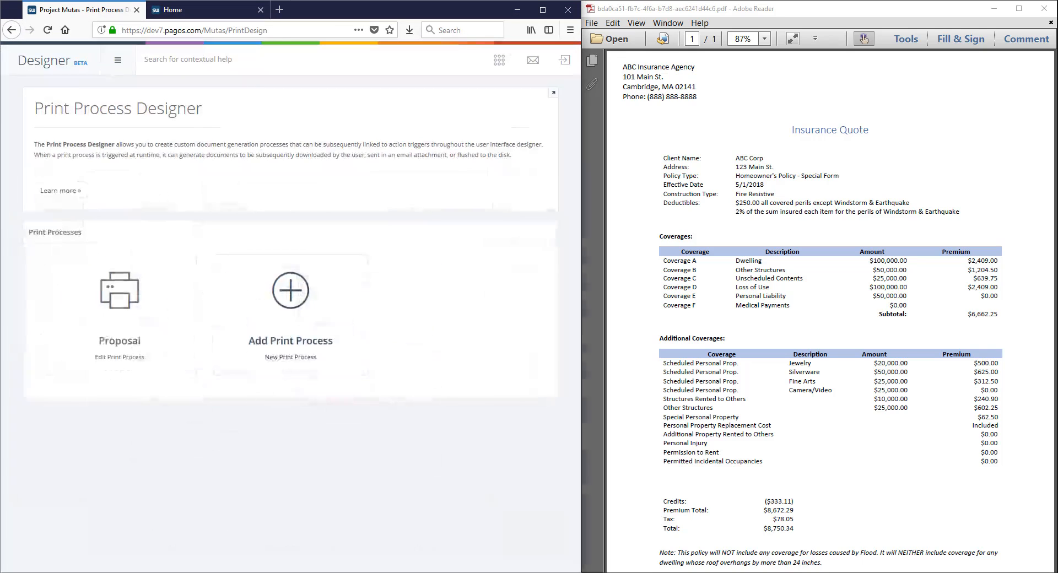
Add a document named Proposal First Page to the Proposal print process, using the Homeowners Quote file
left_click(132, 310)
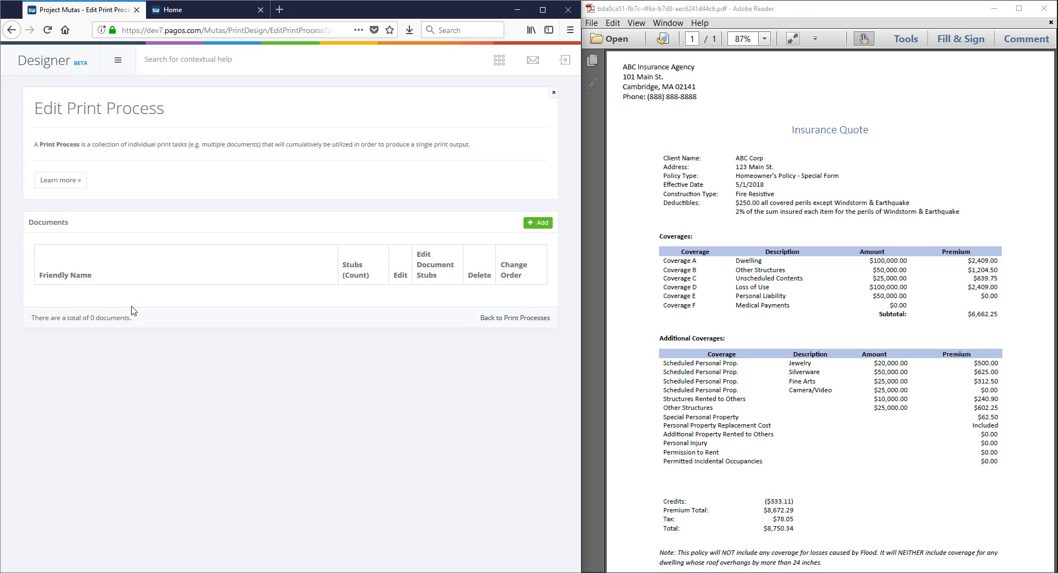
left_click(538, 225)
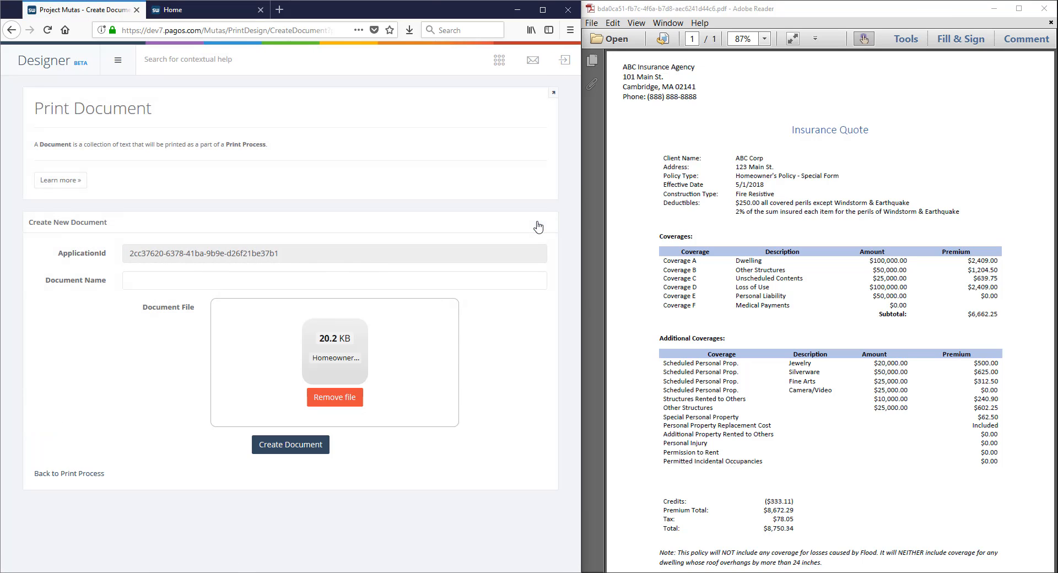
left_click(292, 280)
type("Proposal First Page")
left_click(290, 444)
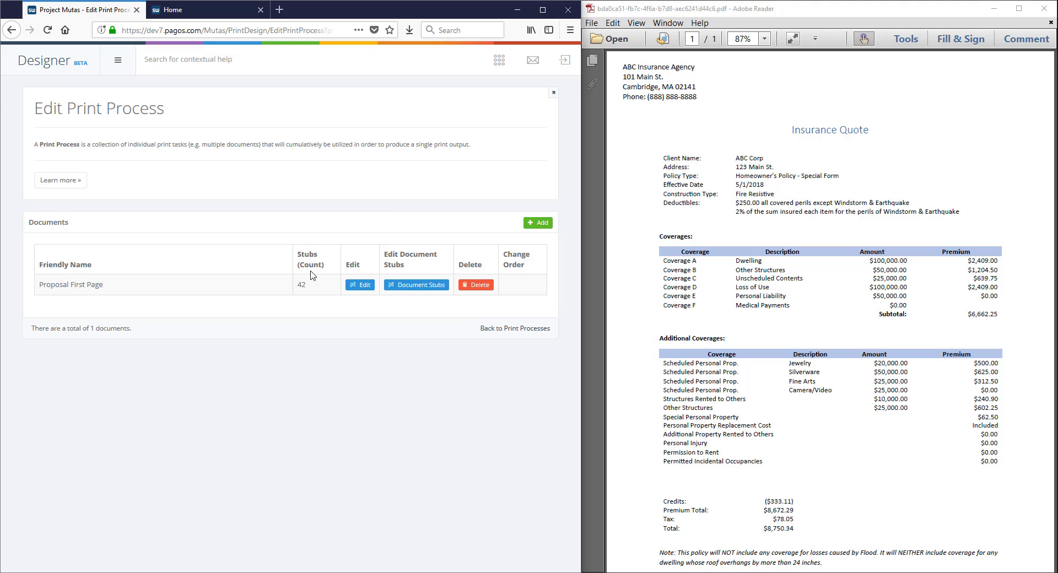
Open the document stubs of Proposal First Page and select all of them
left_click(359, 285)
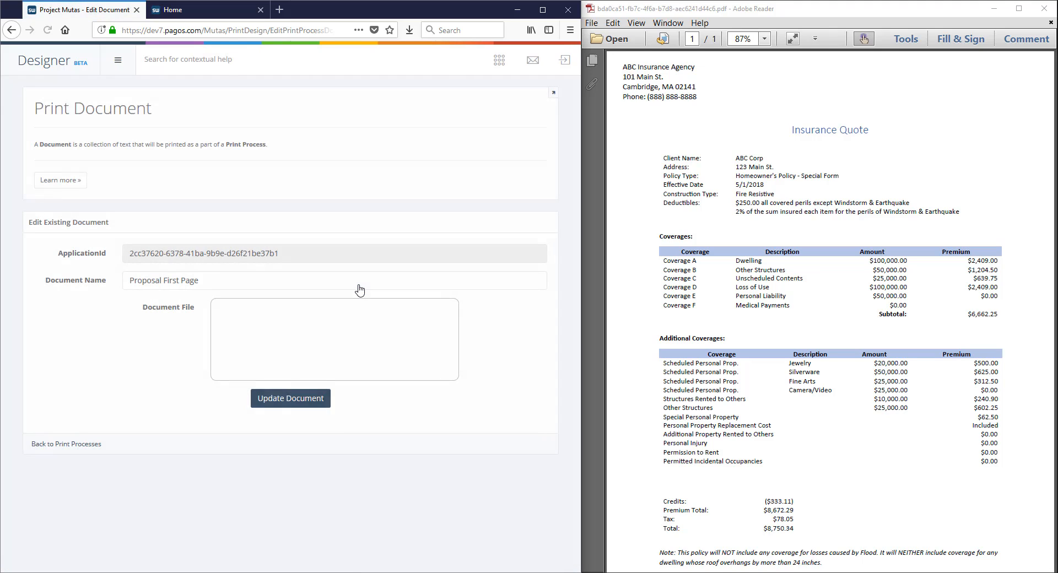
key("alt+Left")
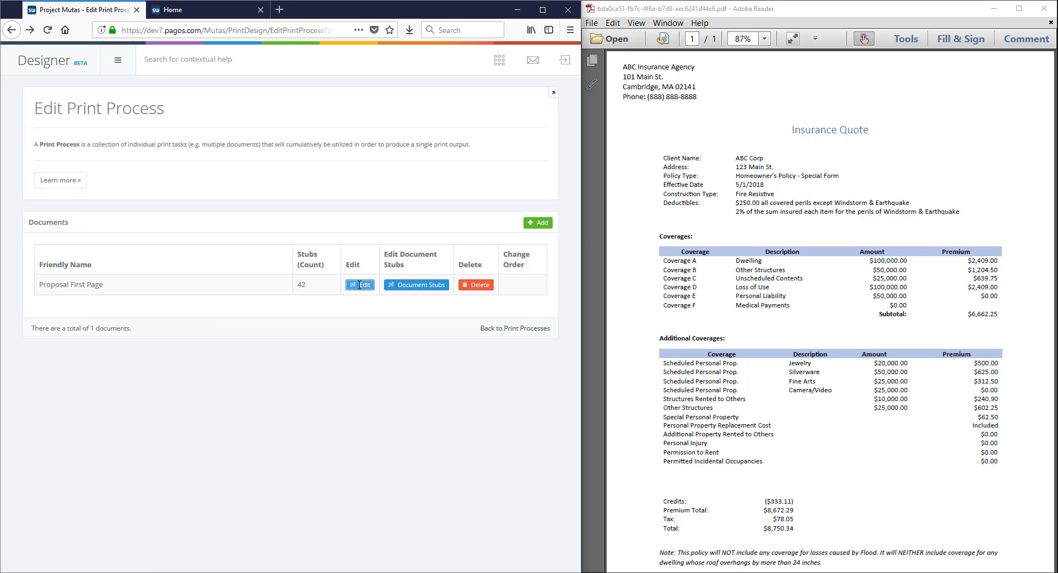
left_click(416, 290)
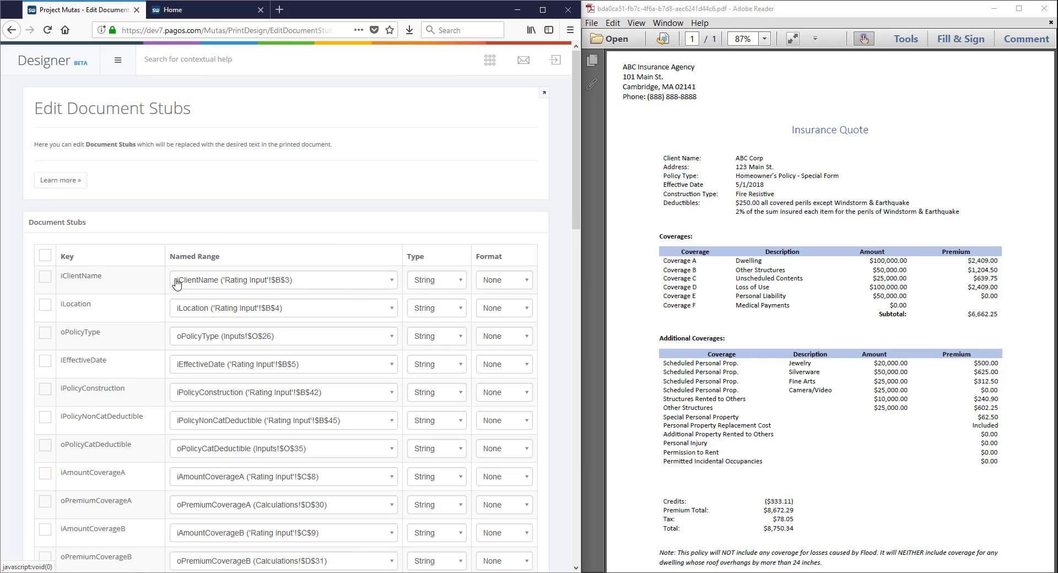
left_click(45, 259)
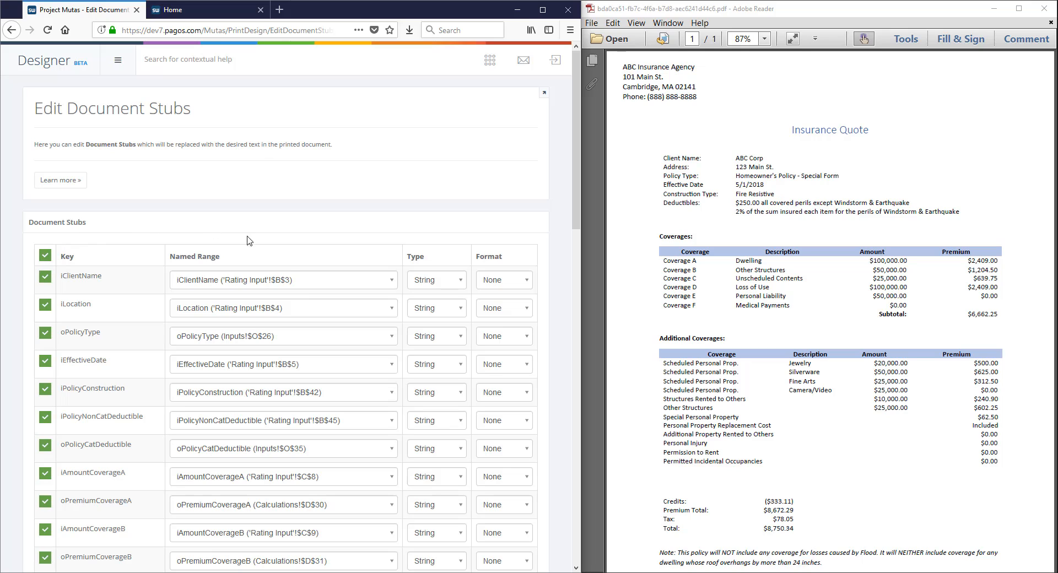
Review the named range, type and format options of the iClientName stub and save the document stubs
left_click(291, 281)
left_click(290, 281)
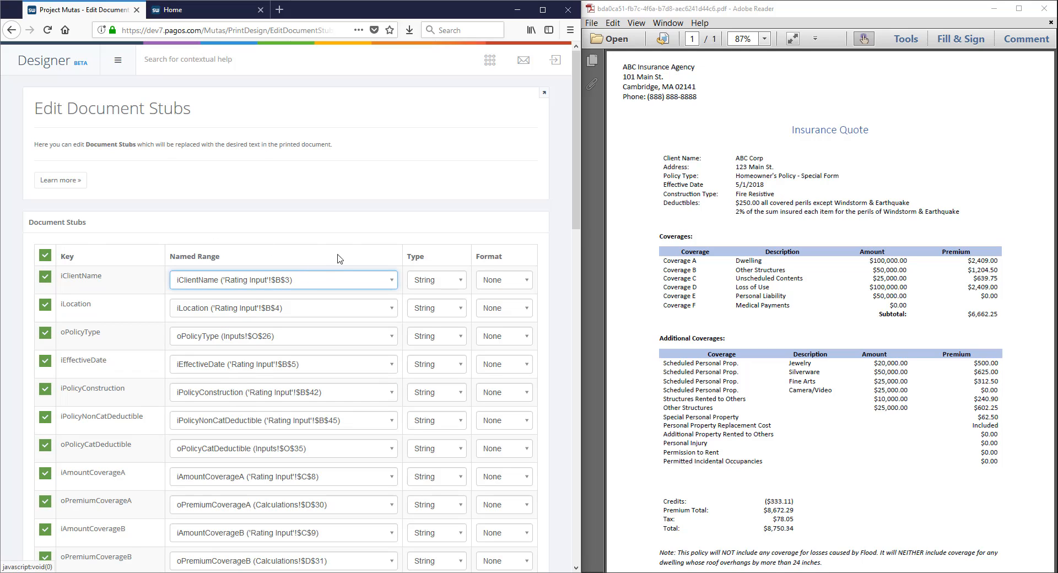
left_click(445, 284)
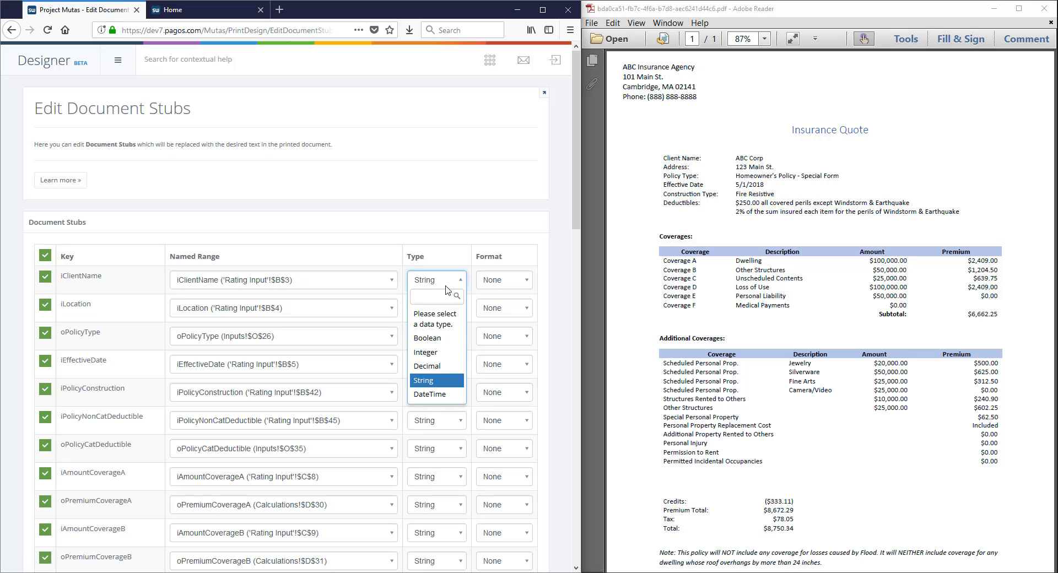
left_click(445, 285)
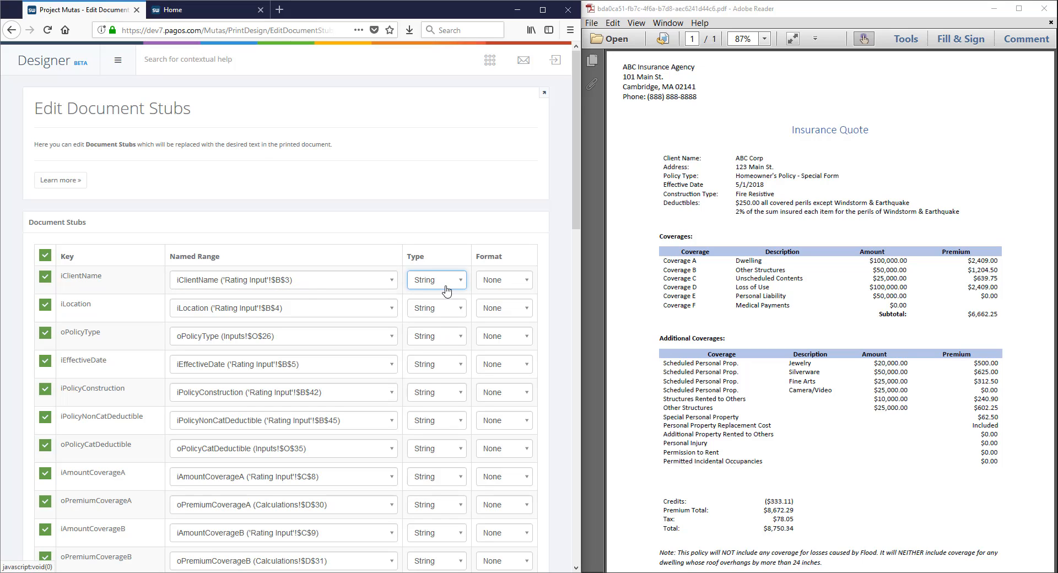
left_click(508, 287)
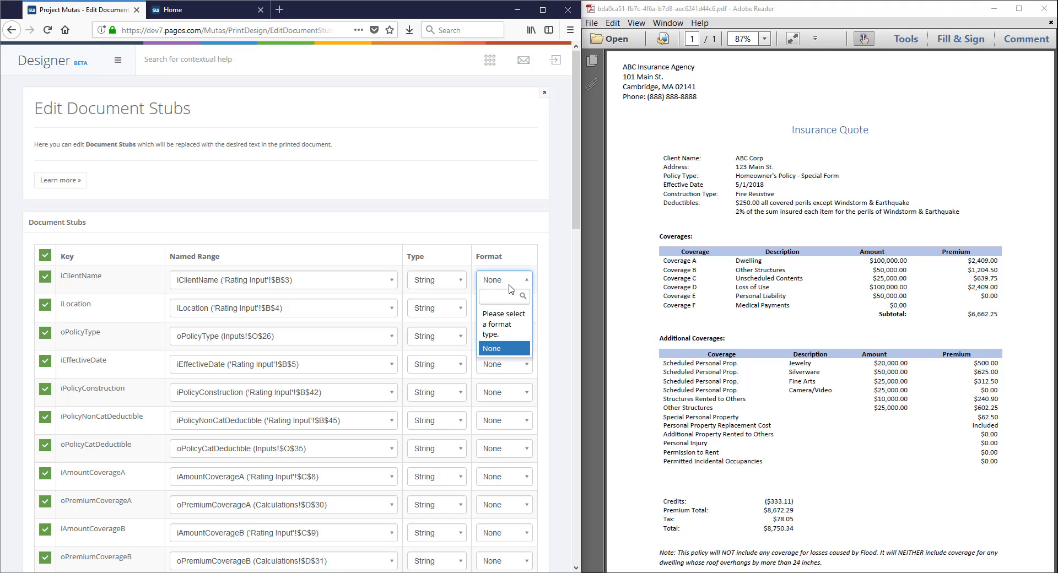
left_click(510, 289)
left_click(546, 287)
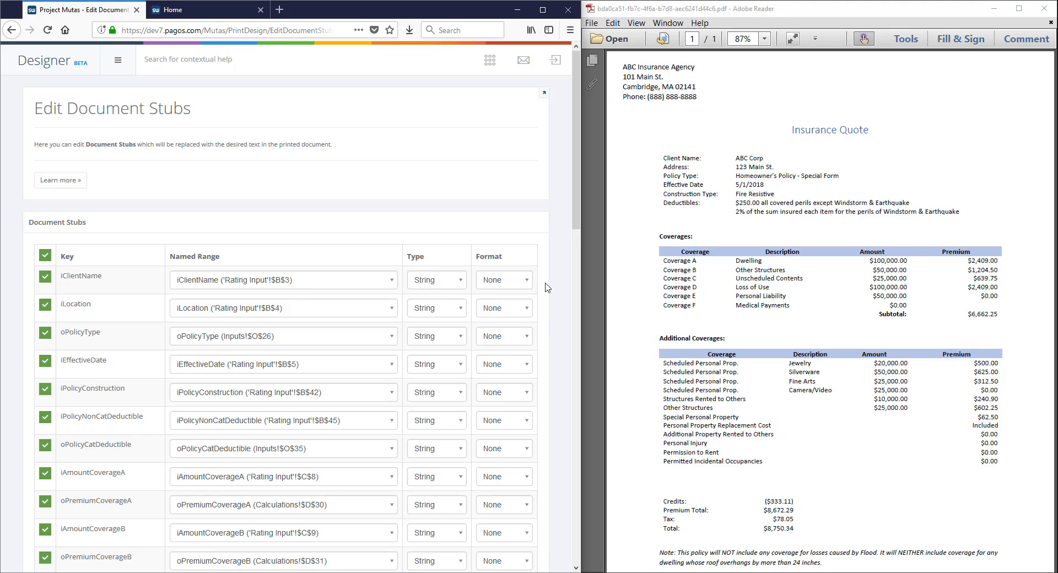
scroll(546, 287, "down", 15)
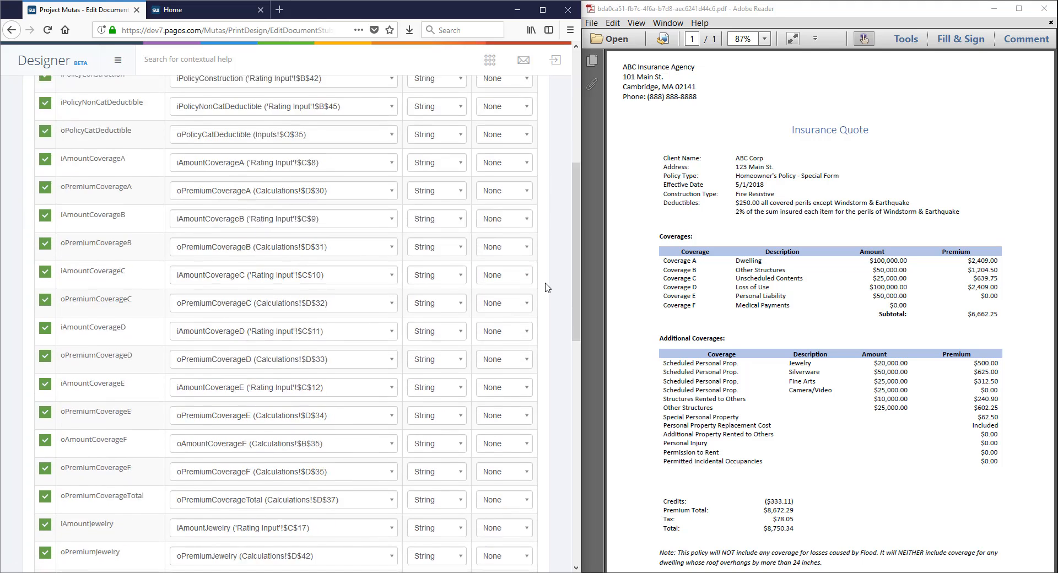
left_click(281, 532)
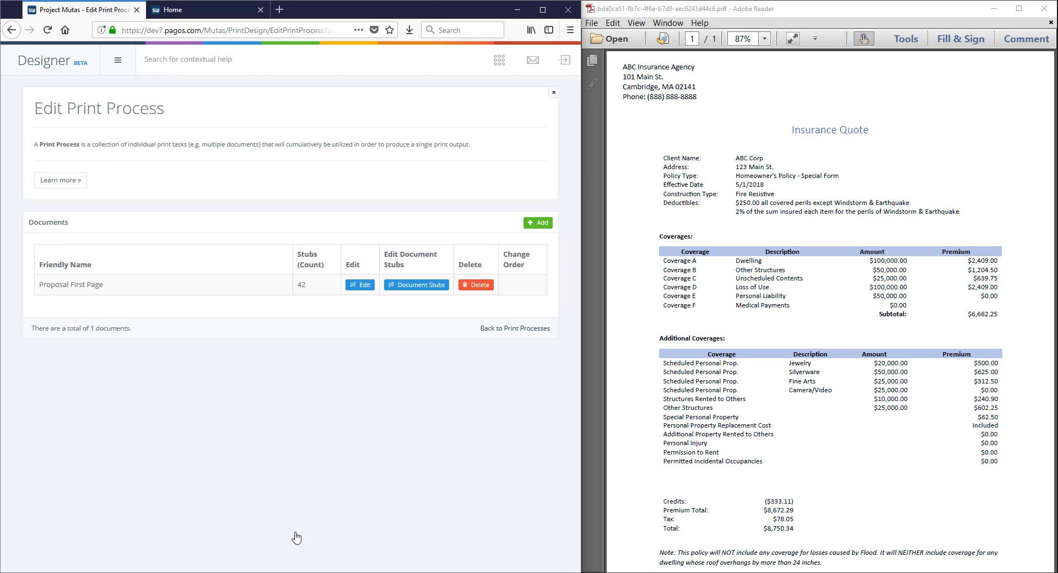
Open the Premiums page in the user interface designer and add a button in the cell beside Back
left_click(60, 71)
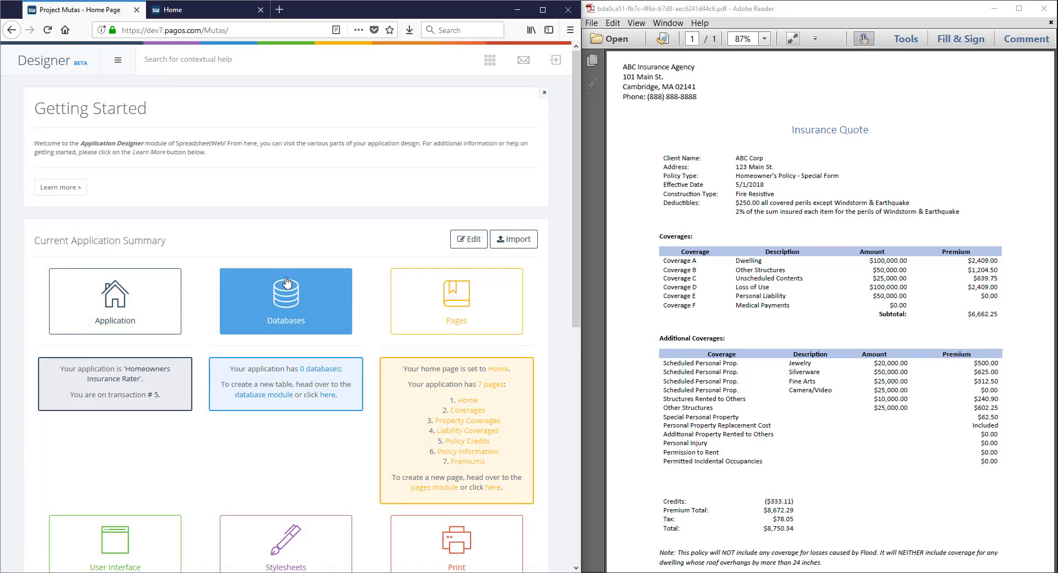
scroll(286, 283, "down", 5)
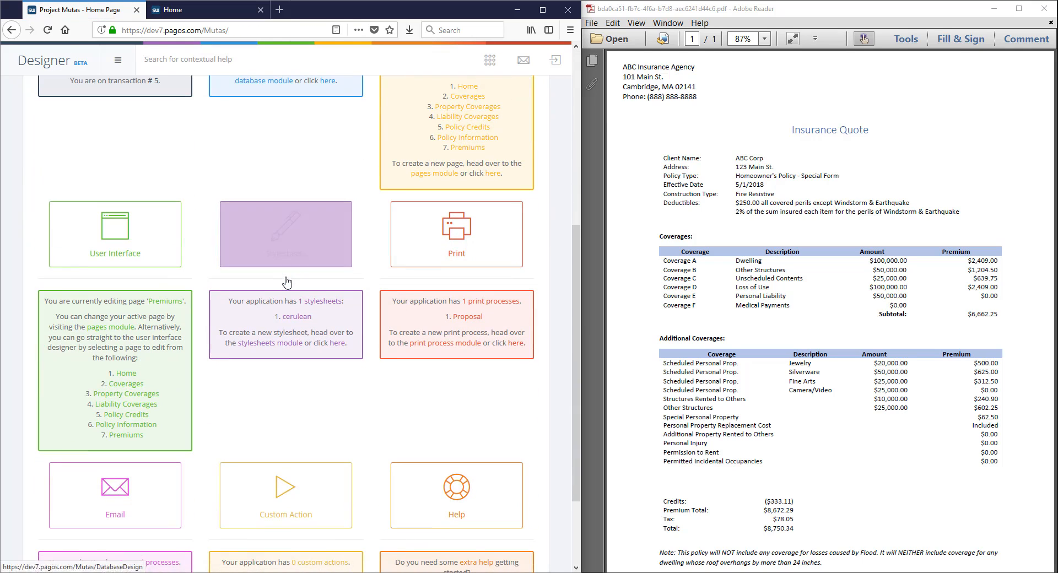
left_click(126, 435)
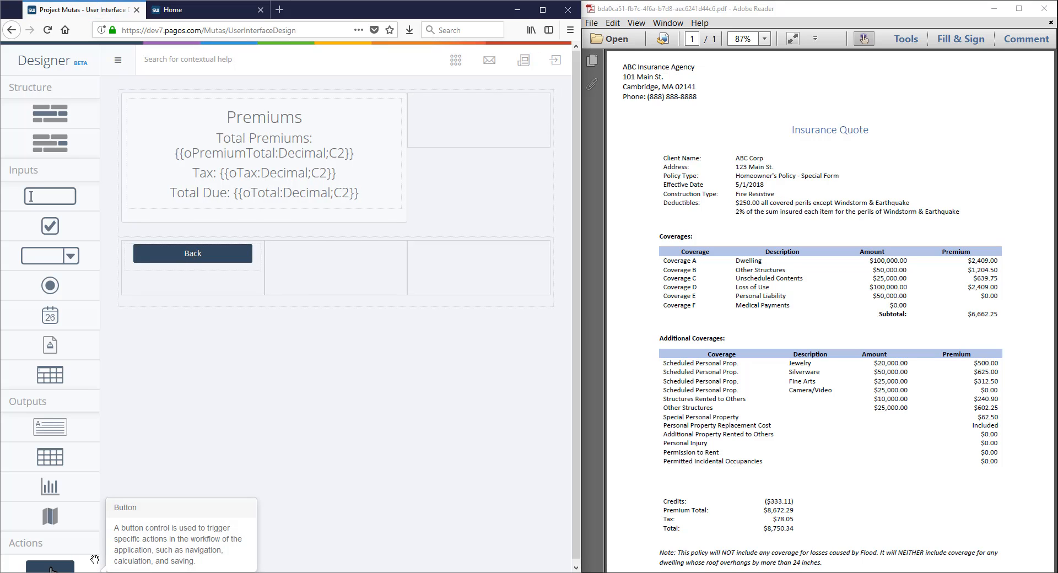
left_click_drag(50, 566, 337, 269)
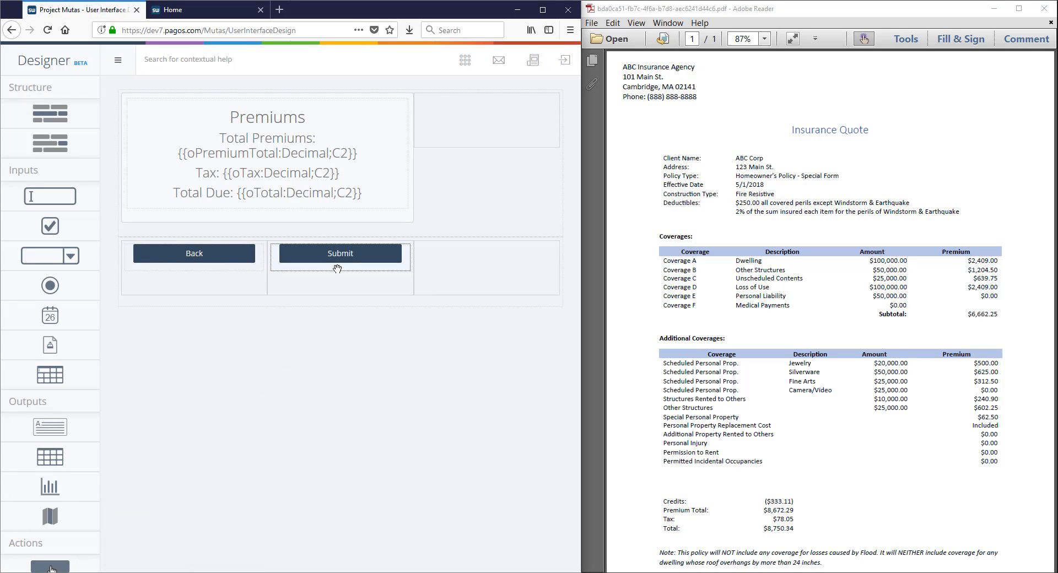
Set the new button's text to Export, add the Print (Proposal) event to it, and save the button
left_click(337, 269)
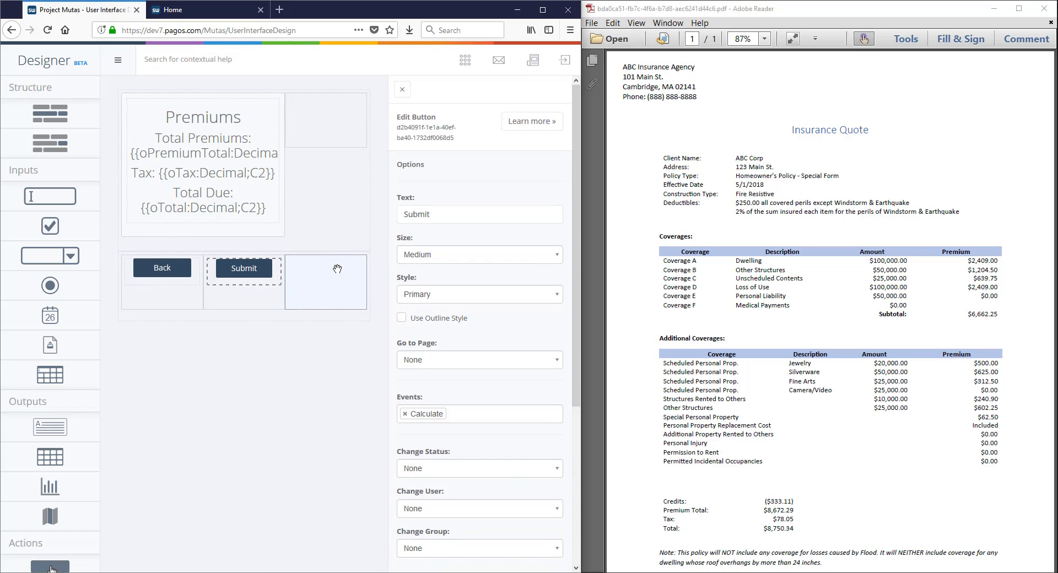
left_click_drag(447, 214, 377, 215)
type("Export")
left_click(503, 413)
left_click(479, 450)
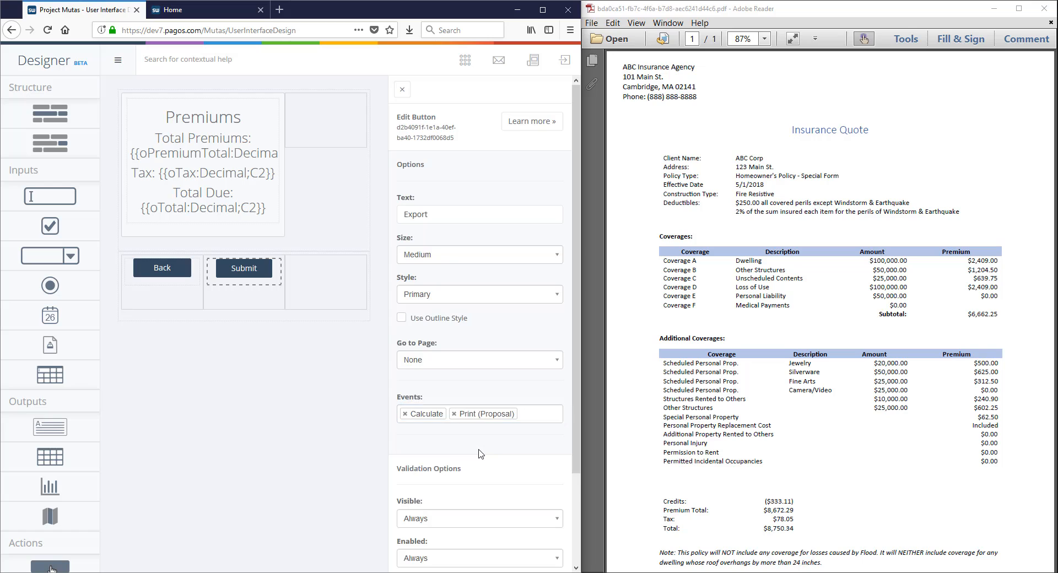
scroll(480, 453, "down", 3)
left_click(479, 537)
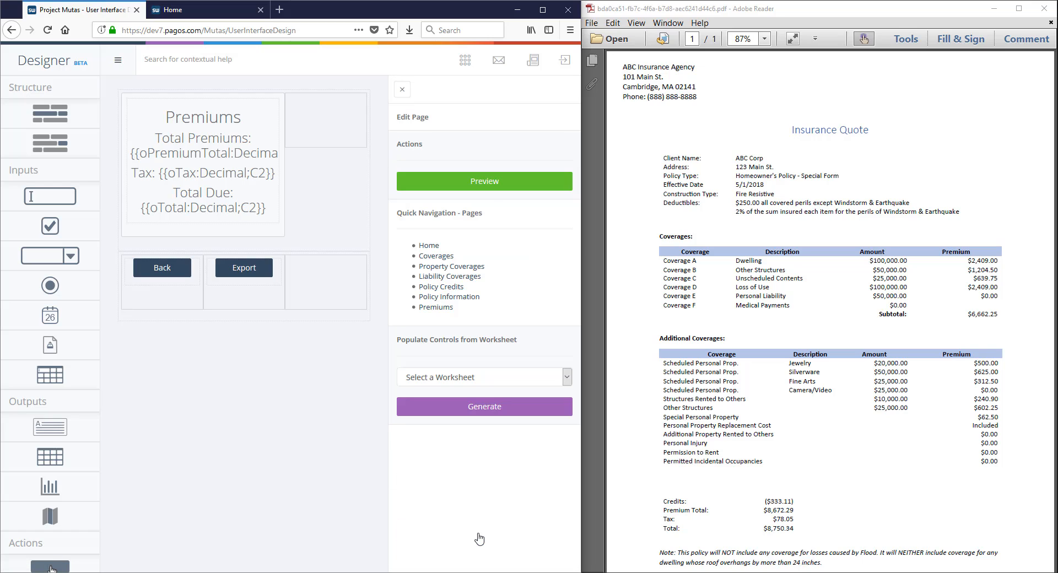
Preview the application and submit the Home page with client name ABC Corp, the client's address and effective date 05/01/2018
left_click(488, 183)
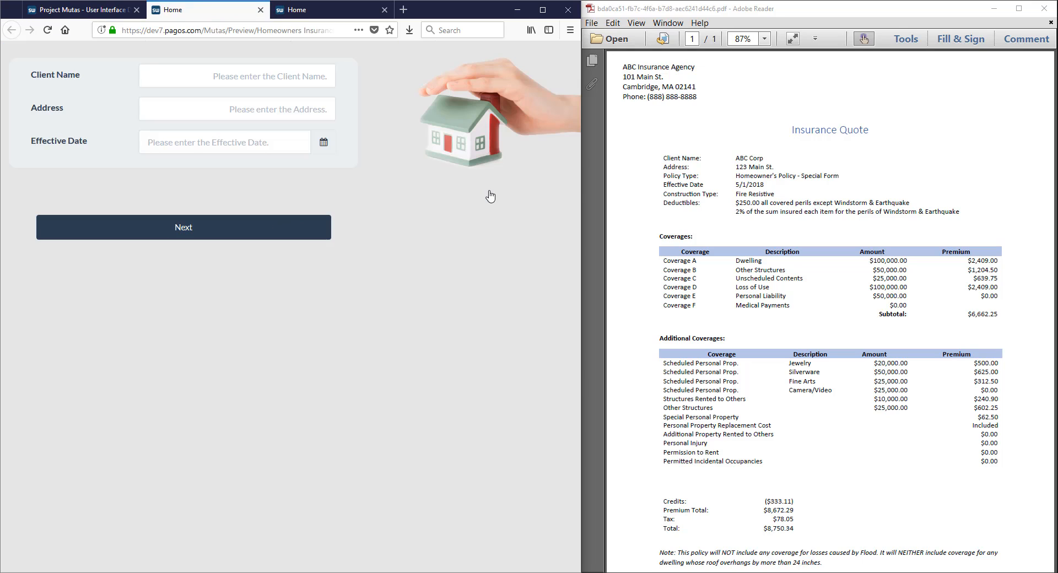
left_click(309, 82)
type("ABC Corp")
key("Tab")
type("123 Main St.")
key("Tab")
type("05/24/2018")
left_click(195, 200)
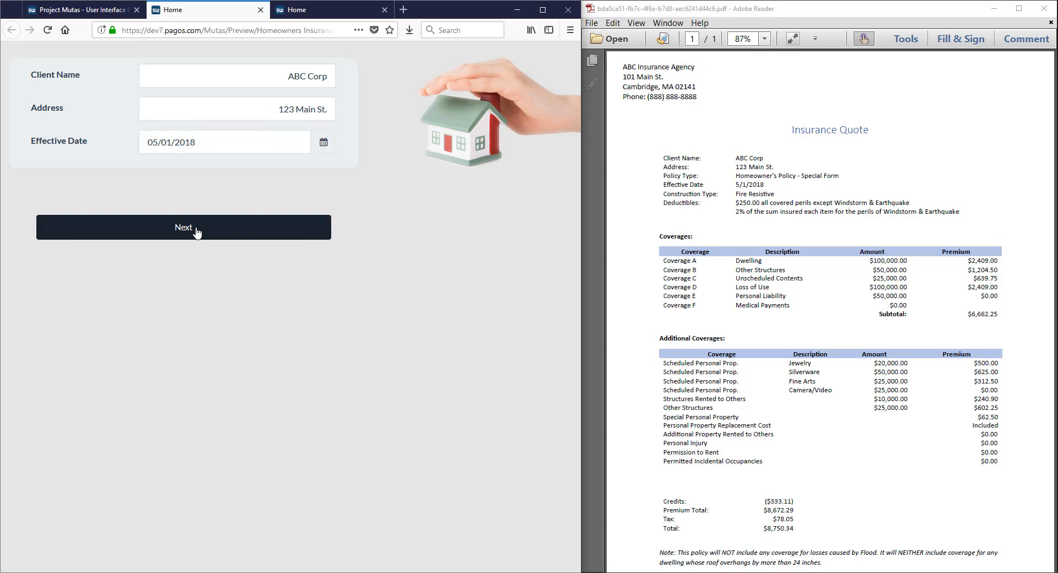
left_click(195, 229)
Set Coverages A through E and Premise Liability to $10,000 each and continue to the additional property coverages
left_click_drag(257, 124, 366, 124)
type("10,000")
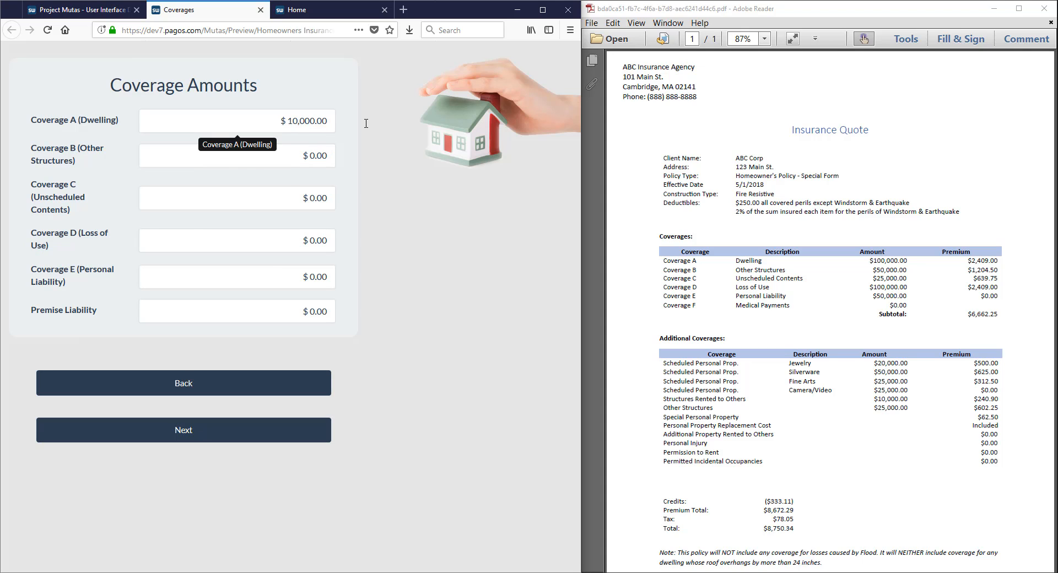
key("Tab")
type("10000")
key("Tab")
type("10000")
key("Tab")
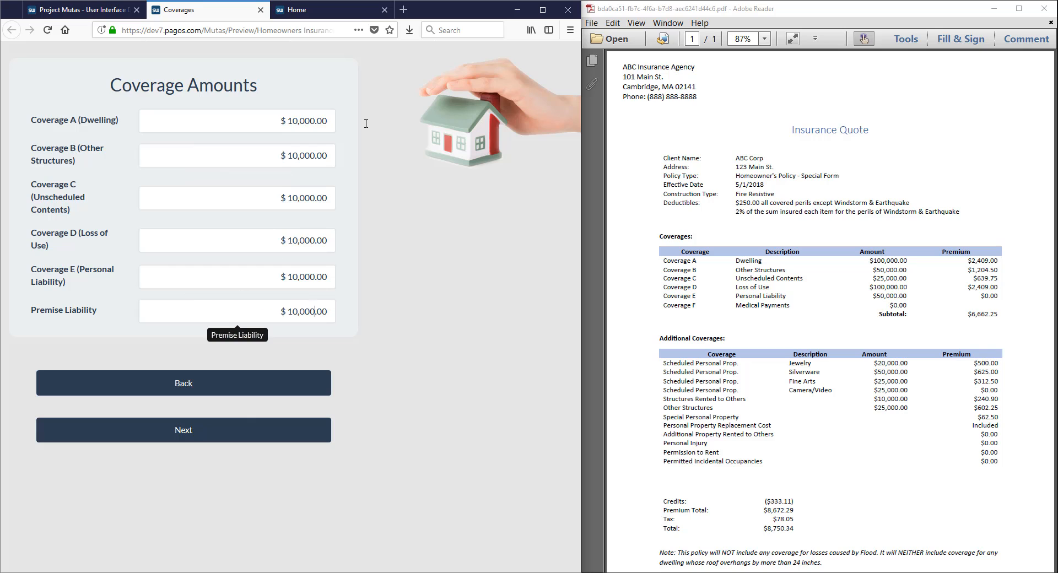
left_click(303, 430)
Set jewelry, silverware, fine arts, cameras, structures rented to others and additional structures to $10,000 each
type("1,000.0")
key("Tab")
type("10000")
key("Tab")
type("10000")
key("Tab")
type("10000")
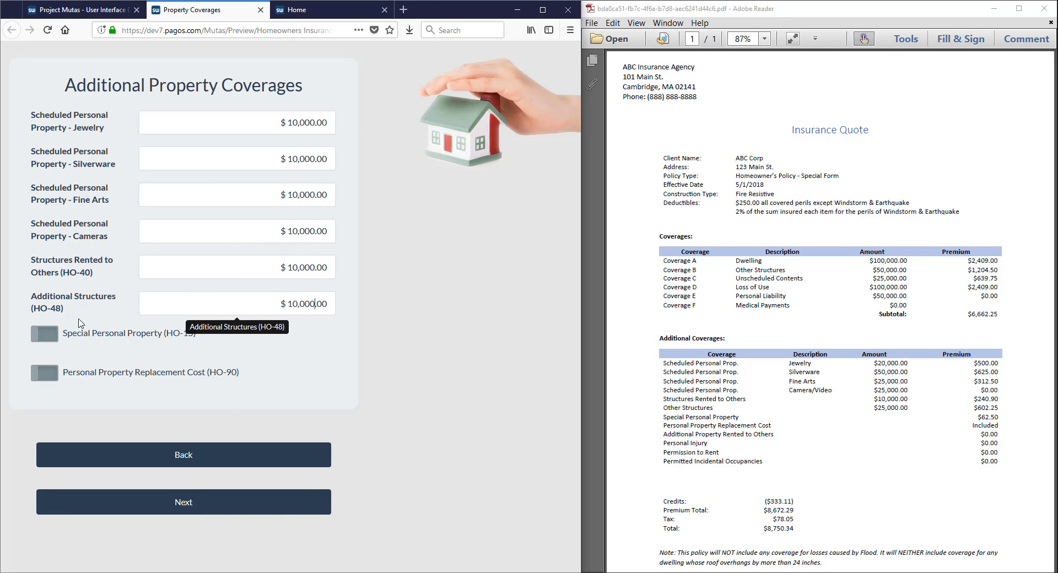
Continue past the additional property and liability coverages and enable the Storm Shutters policy credit with type All Others
left_click(178, 502)
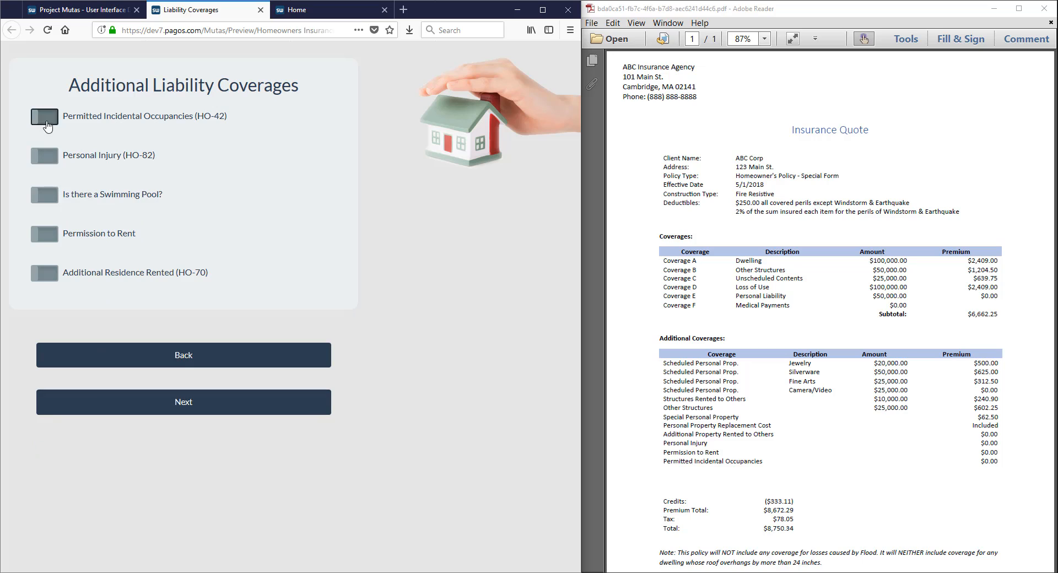
left_click(96, 398)
left_click(47, 122)
left_click(46, 199)
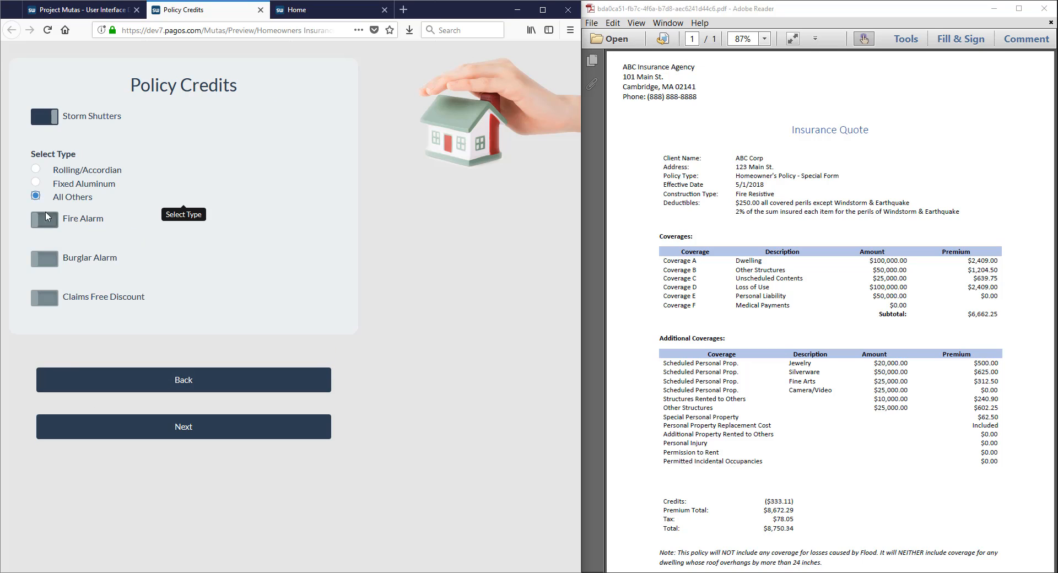
left_click(189, 429)
Submit the policy information with construction Fire Resistive, policy type HO3, cat deductible 2% and non-cat deductible $250
left_click(220, 118)
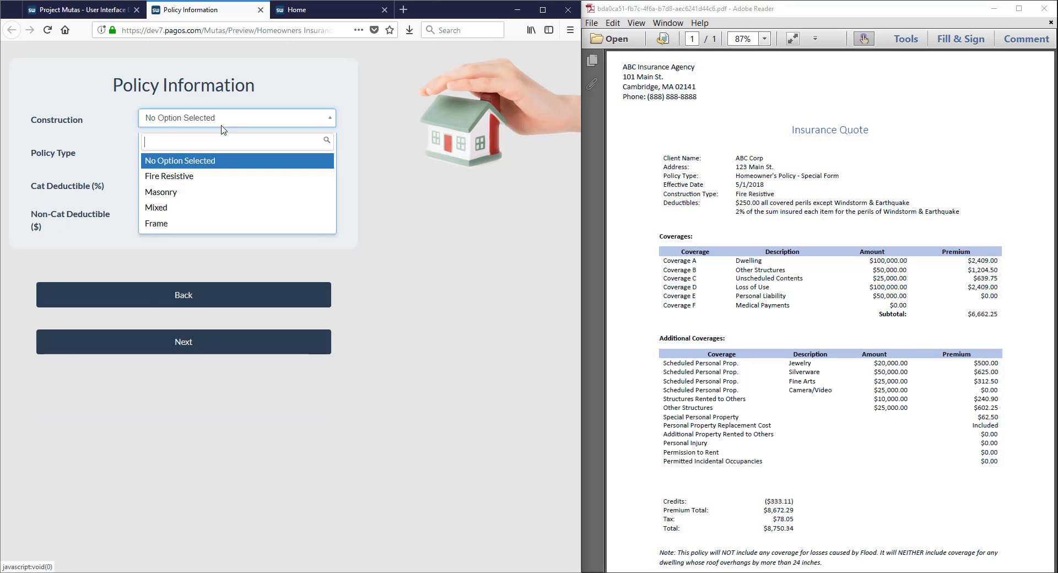
left_click(209, 176)
left_click(209, 150)
left_click(206, 224)
left_click(204, 184)
left_click(204, 242)
left_click(204, 217)
left_click(213, 276)
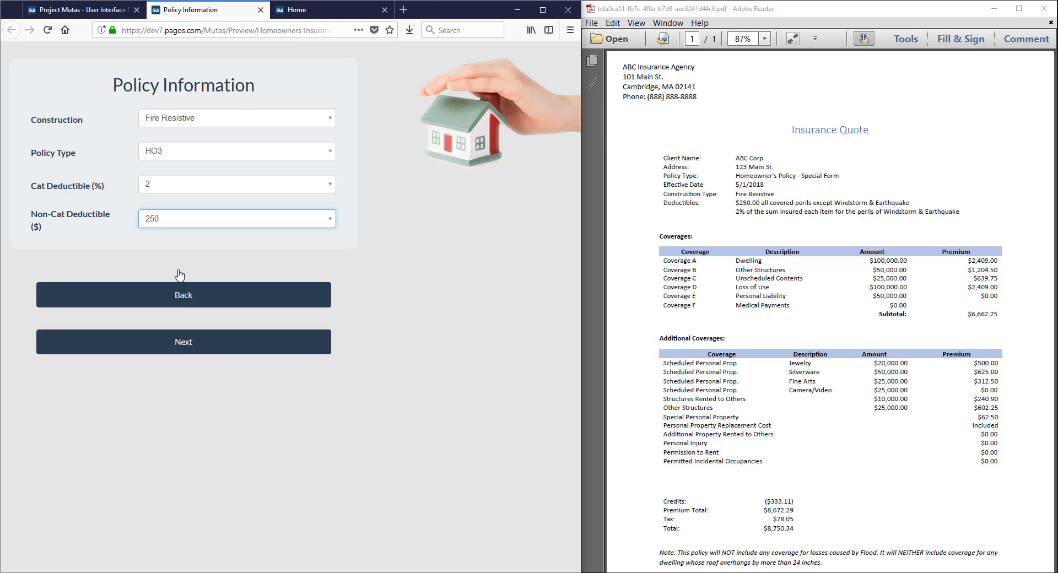
left_click(182, 348)
Export the quote from the Premiums page, open the PDF in Adobe Reader and review its coverages and totals
left_click(204, 298)
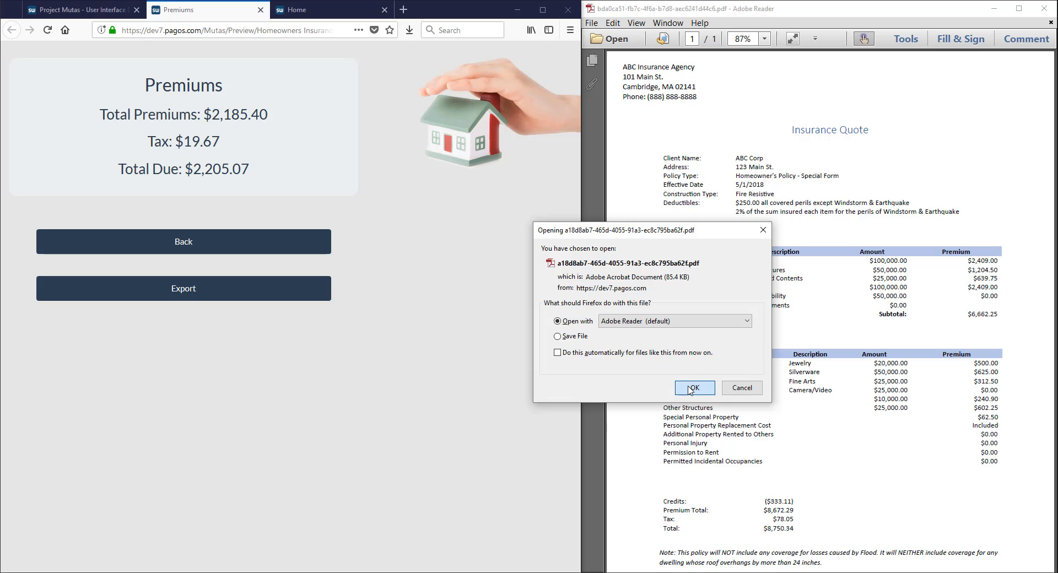
left_click(693, 388)
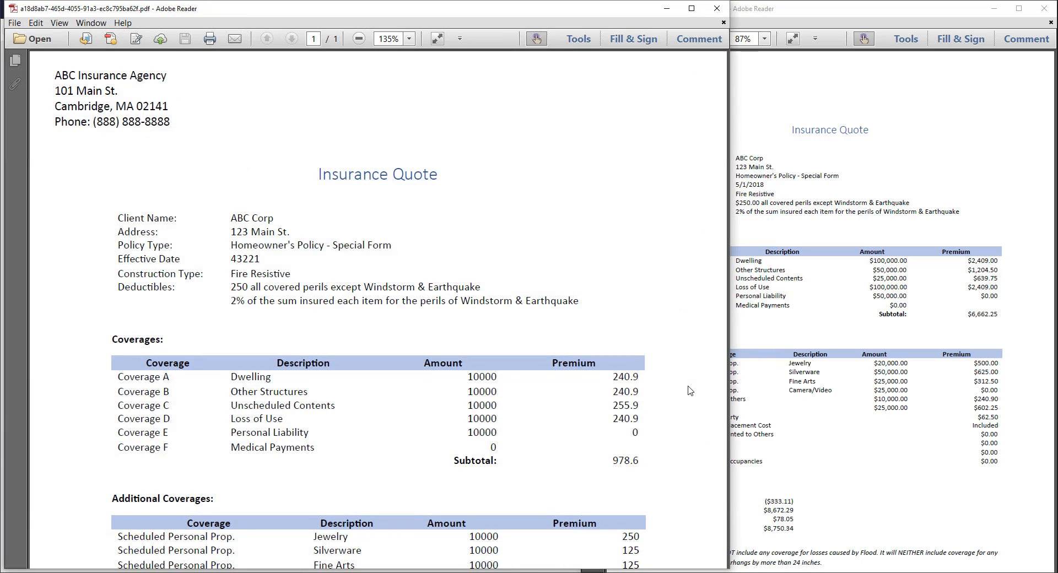
scroll(689, 390, "down", 7)
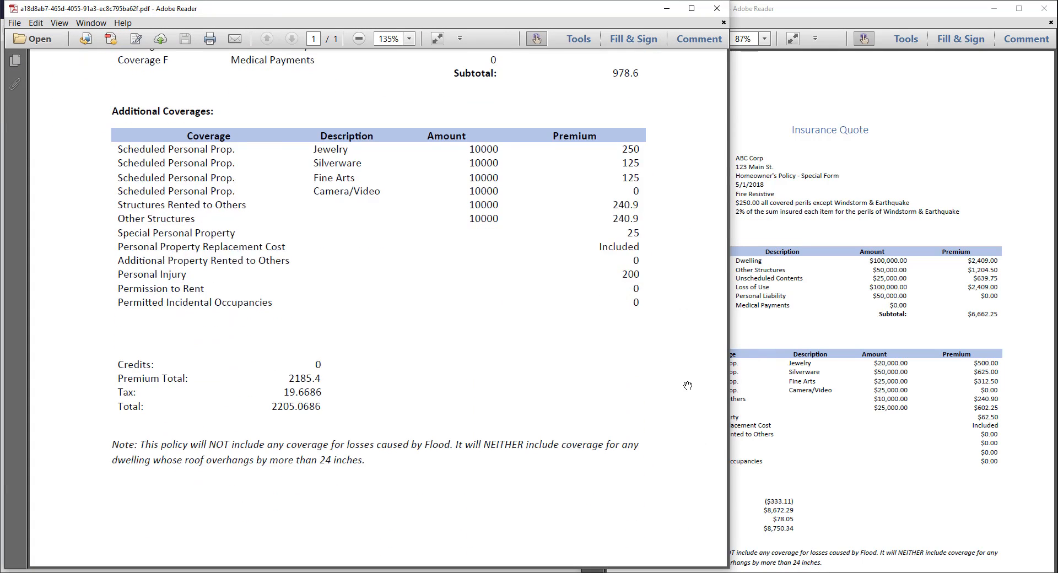